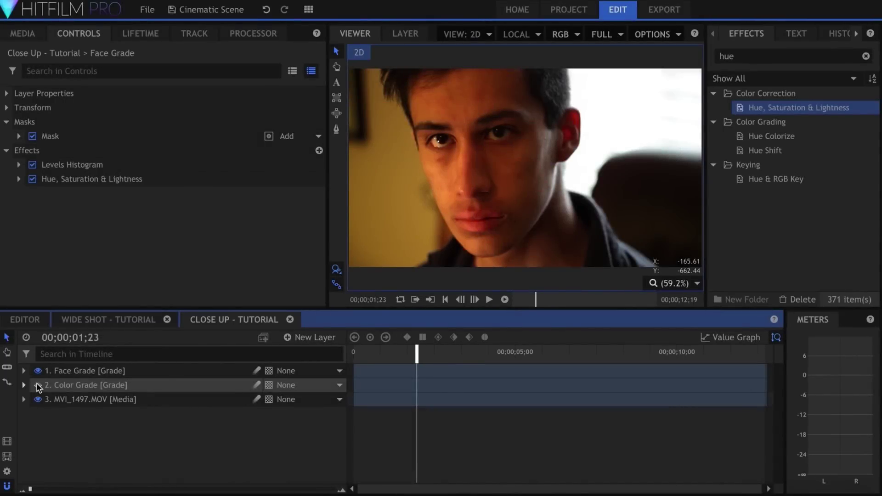
Toggle the close-up's Color Grade layer to compare, and glance at the Wide Shot's New Grade stack.
click(38, 386)
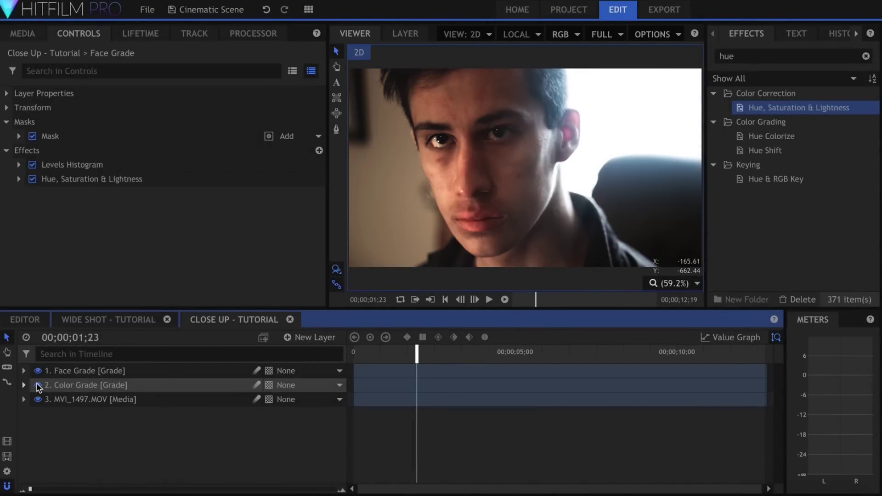
click(39, 386)
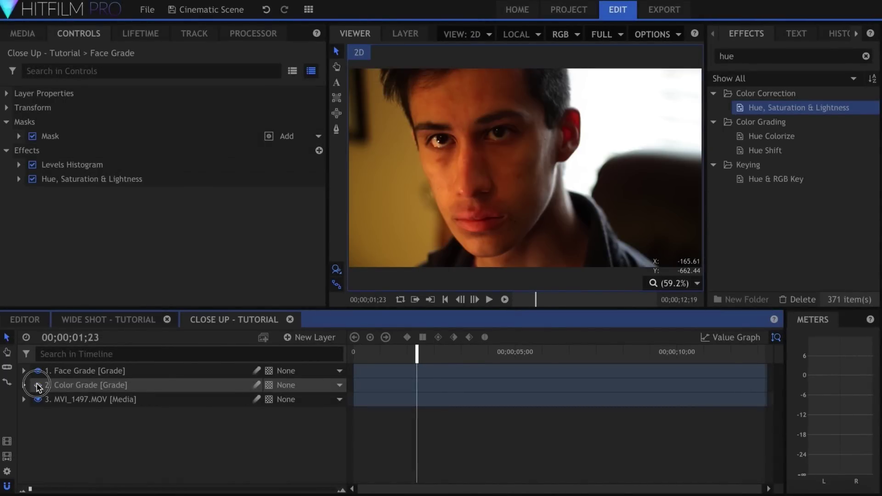
click(38, 385)
click(117, 320)
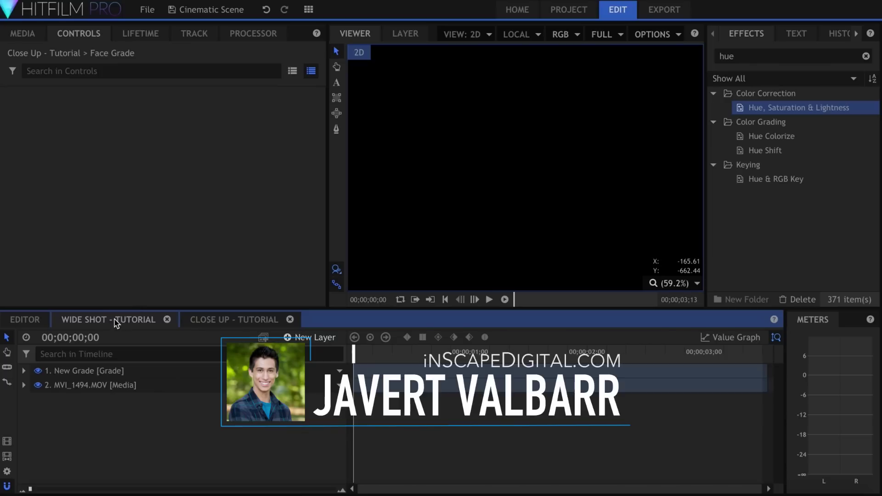
click(149, 373)
click(769, 57)
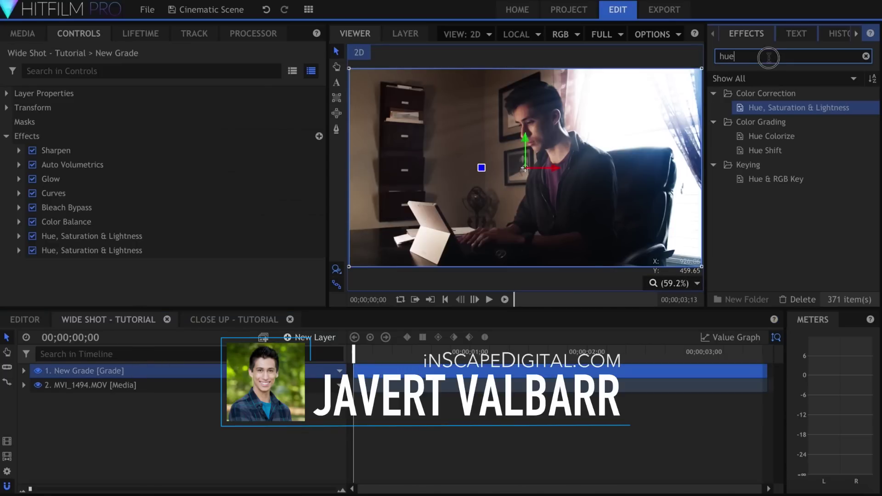
click(222, 320)
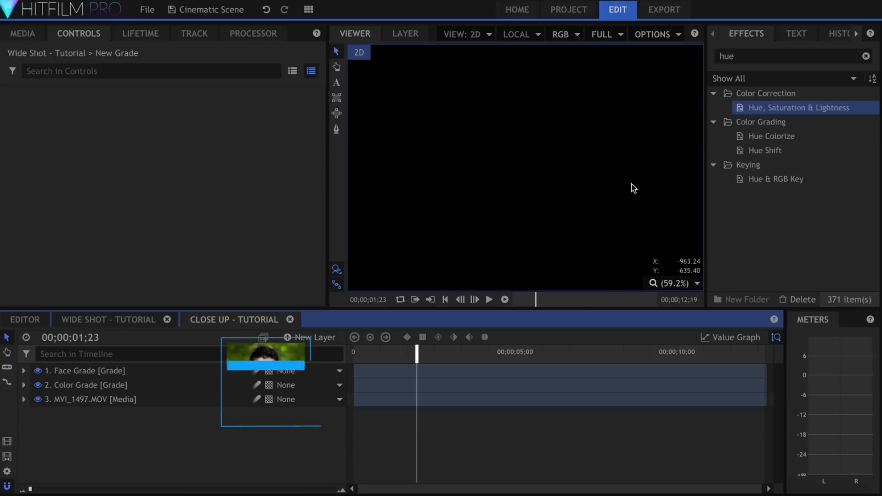
Try a Letterbox effect on the close-up's Color Grade layer, then remove it.
key(ctrl+a)
key(BackSpace)
text(lett)
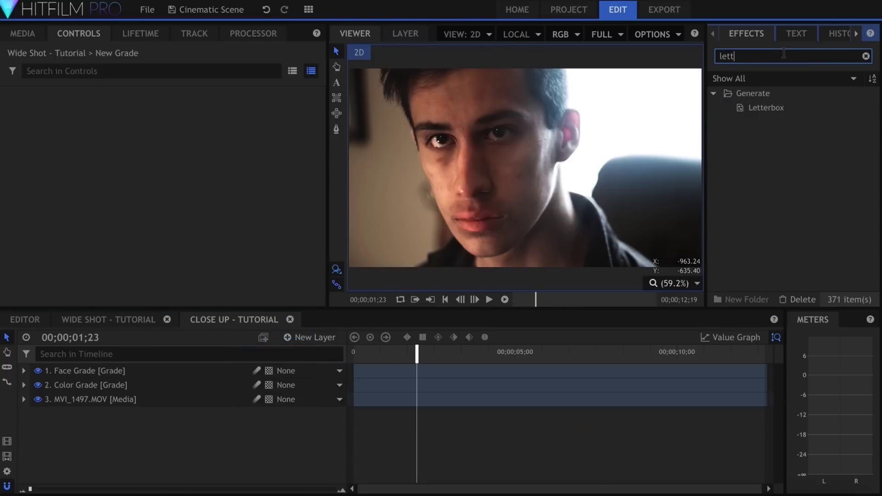
drag(781, 114, 111, 382)
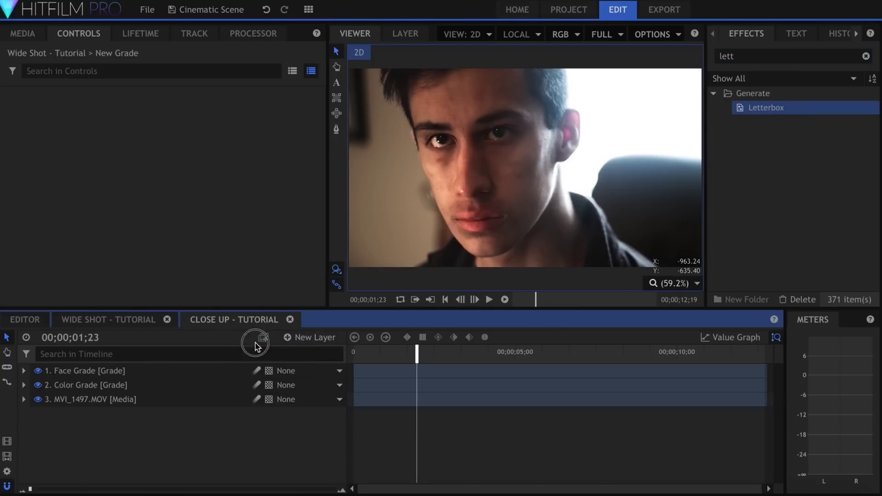
drag(174, 384, 175, 386)
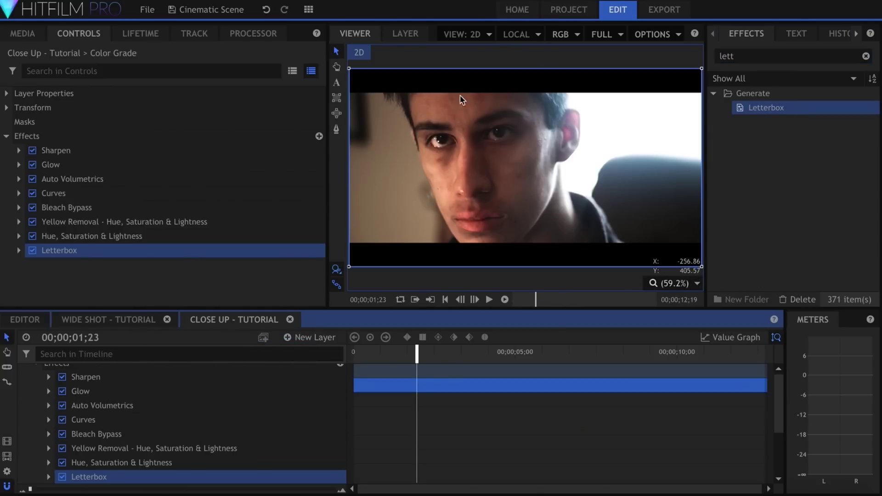
key(Delete)
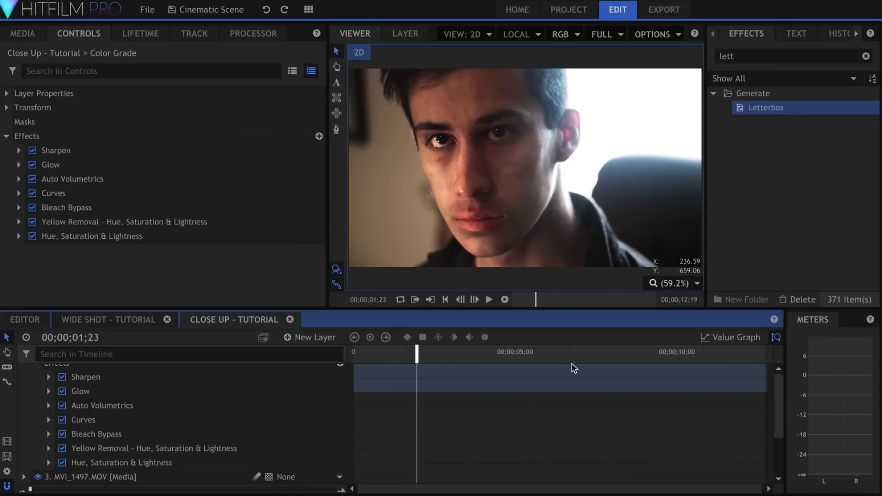
Set the Glow's per-channel intensity to Red 0.16 and Blue 1.94, with overall Intensity 1.1.
scroll(92, 436, up, 3)
click(24, 385)
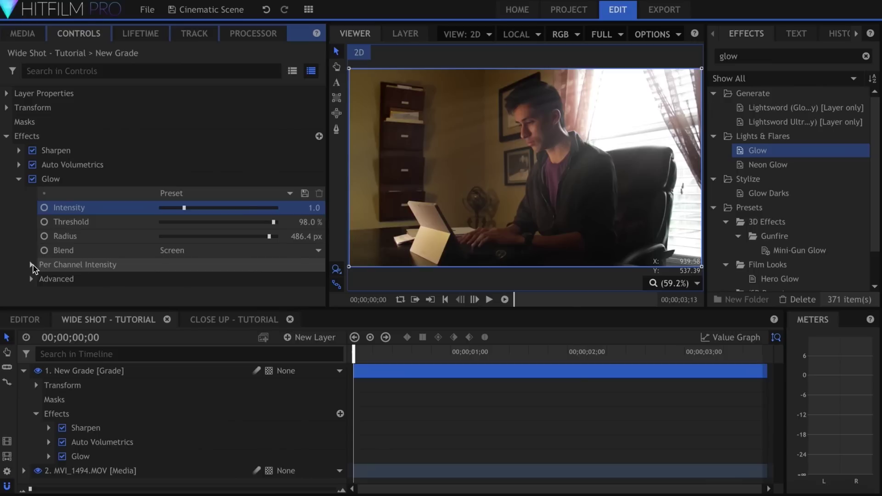
click(32, 265)
scroll(32, 265, down, 1)
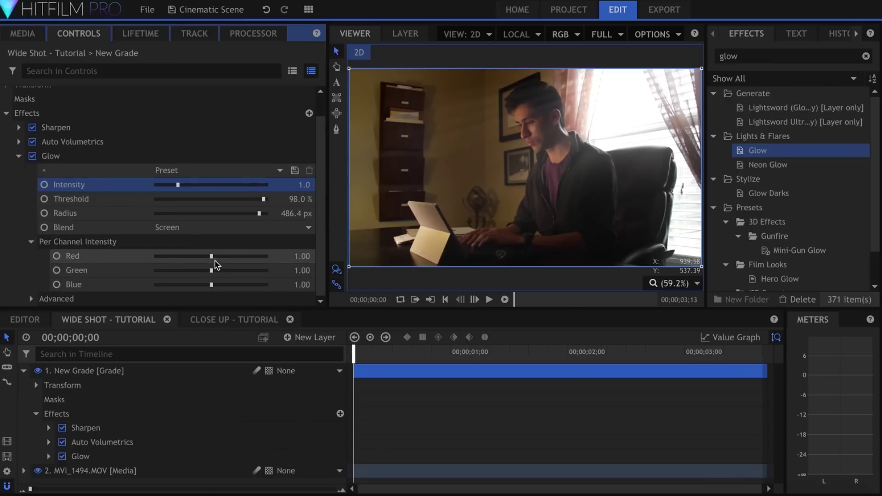
drag(212, 257, 183, 259)
drag(212, 285, 238, 288)
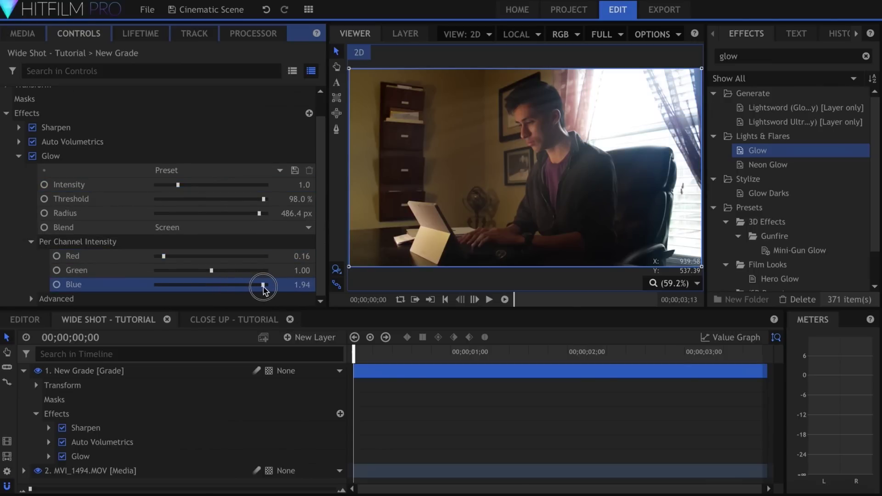
drag(163, 255, 162, 256)
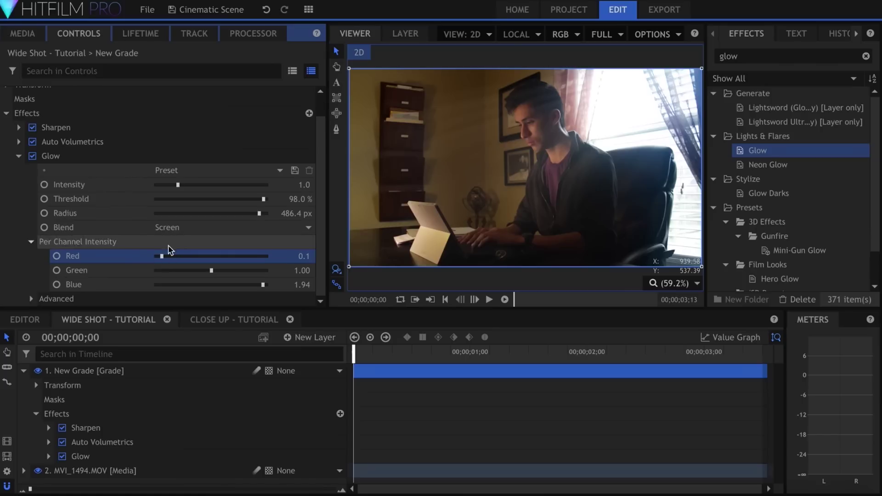
mouse_move(178, 186)
mouse_down()
mouse_move(193, 188)
mouse_move(180, 190)
mouse_up()
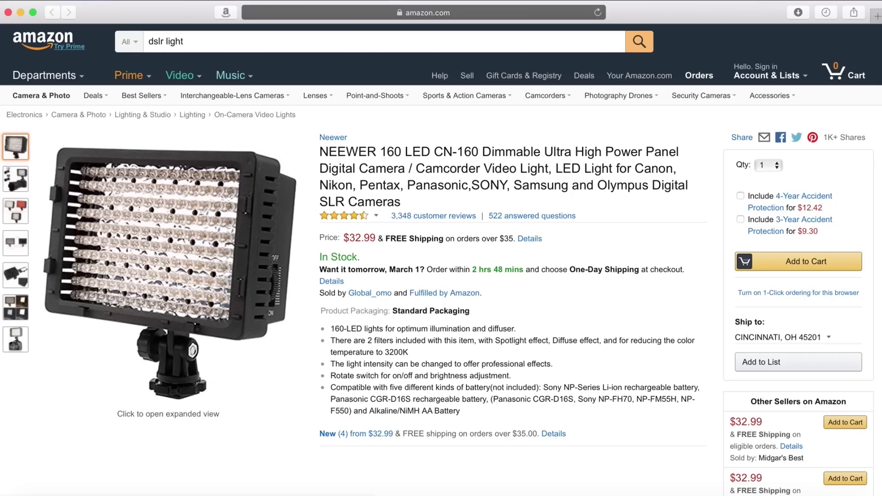
Preview the light's camera-mounted and coloured-filter photos, then add a new grade layer to the wide shot.
mouse_move(13, 181)
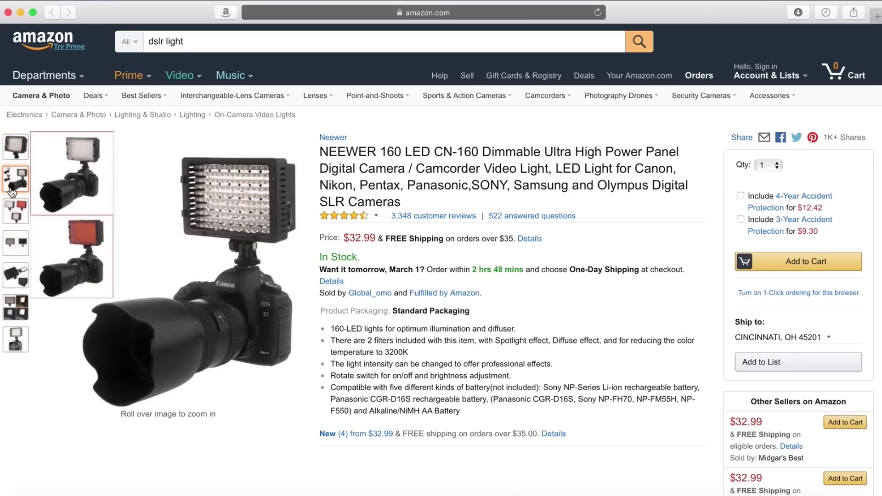
mouse_move(13, 210)
mouse_move(106, 207)
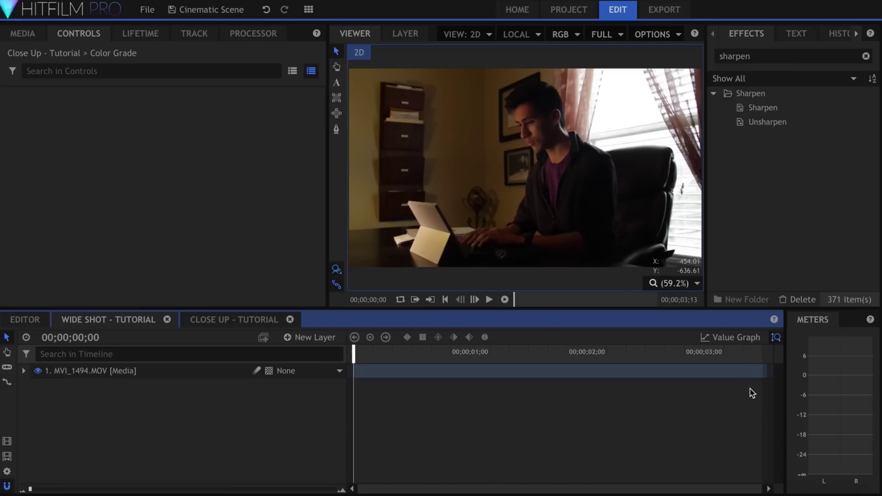
key(ctrl+shift+g)
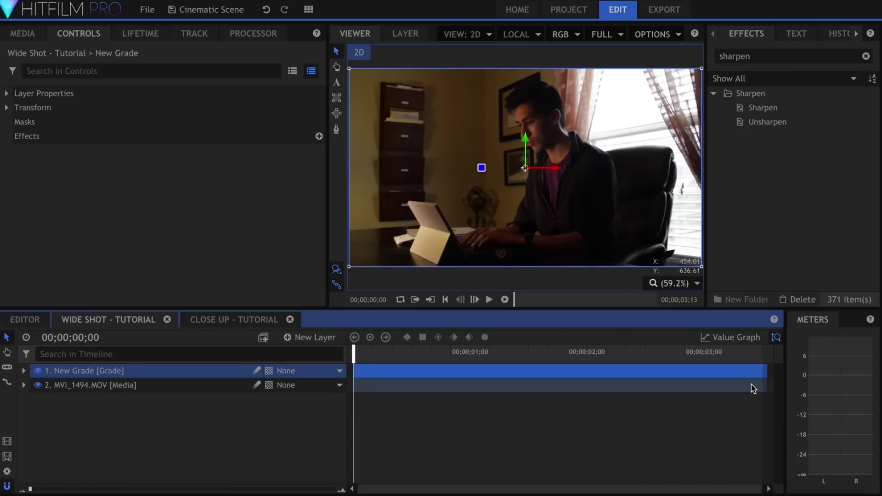
Apply Sharpen to the New Grade layer with a strength of 75%.
drag(763, 108, 152, 373)
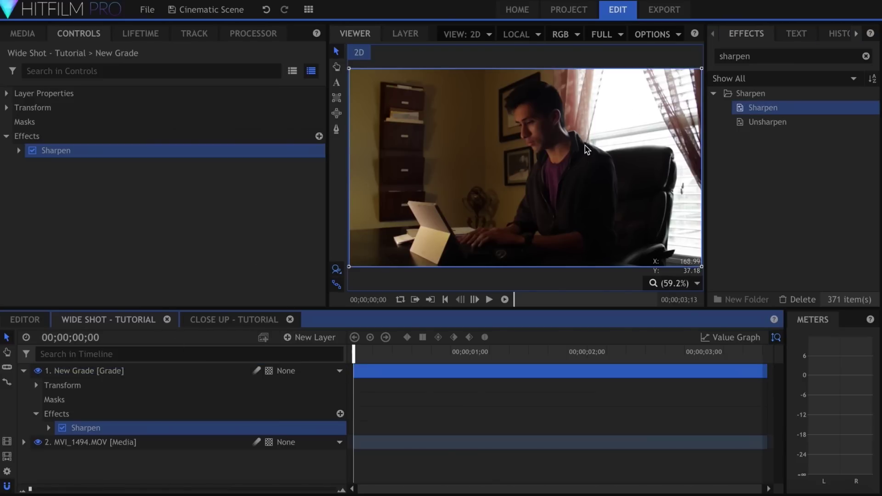
scroll(578, 111, up, 5)
click(19, 151)
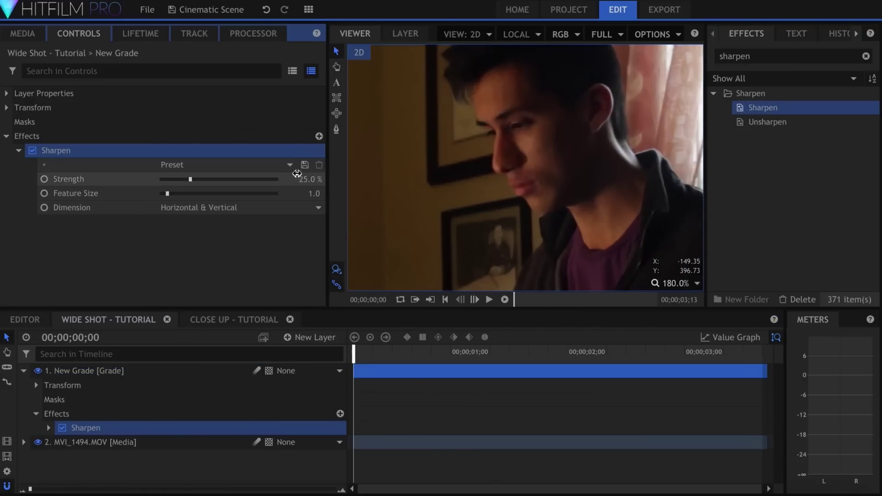
click(299, 176)
text(75)
key(Return)
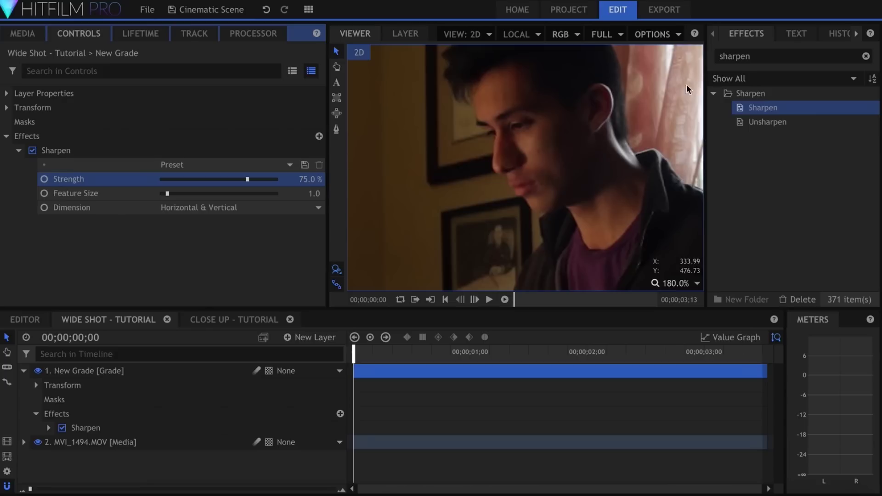
Add Auto Volumetrics and place its light source on the bright window.
double_click(735, 56)
text(auto)
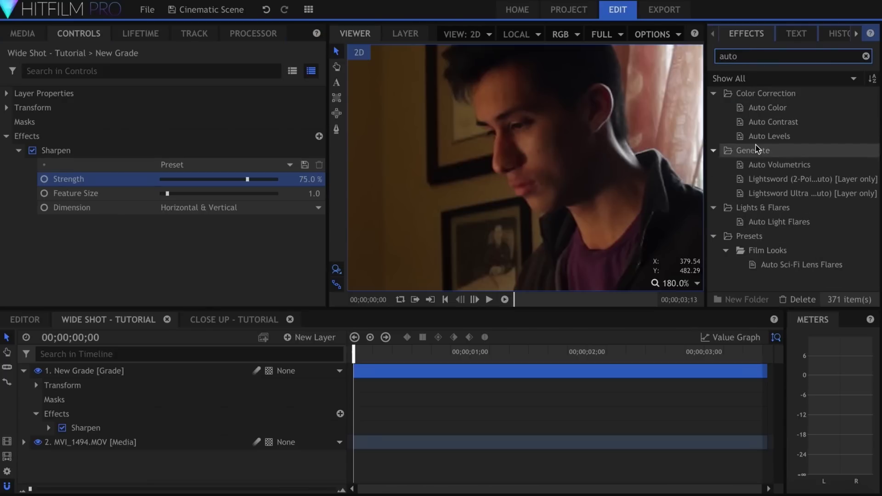
drag(777, 165, 367, 193)
click(678, 284)
click(680, 414)
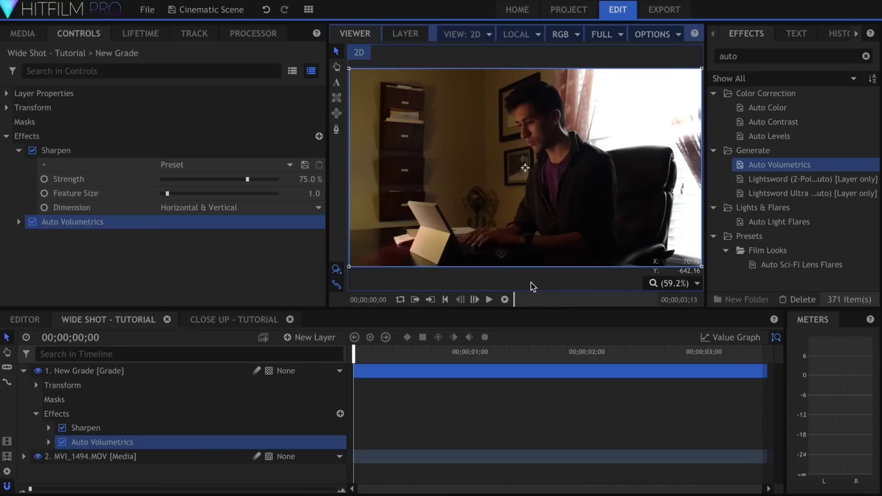
drag(527, 170, 720, 52)
Set the Auto Volumetrics light threshold to 0.99 and render exposure to -8.
click(19, 150)
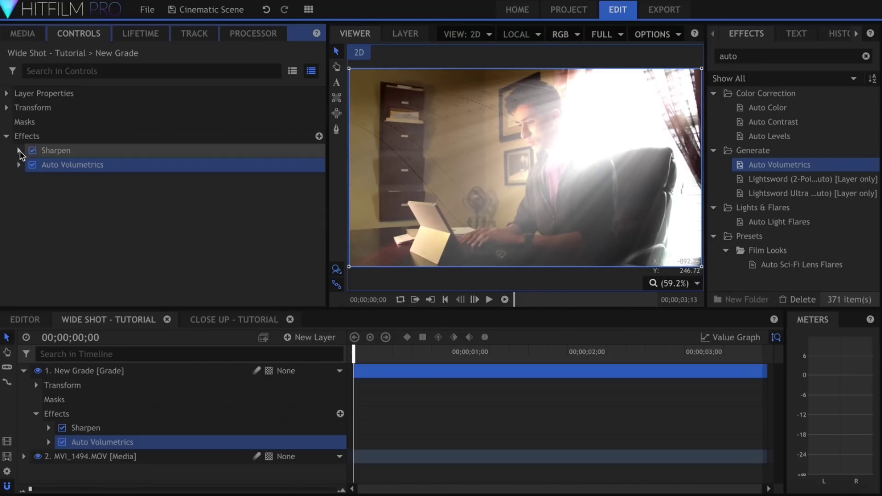
click(19, 165)
click(31, 207)
drag(249, 236, 276, 237)
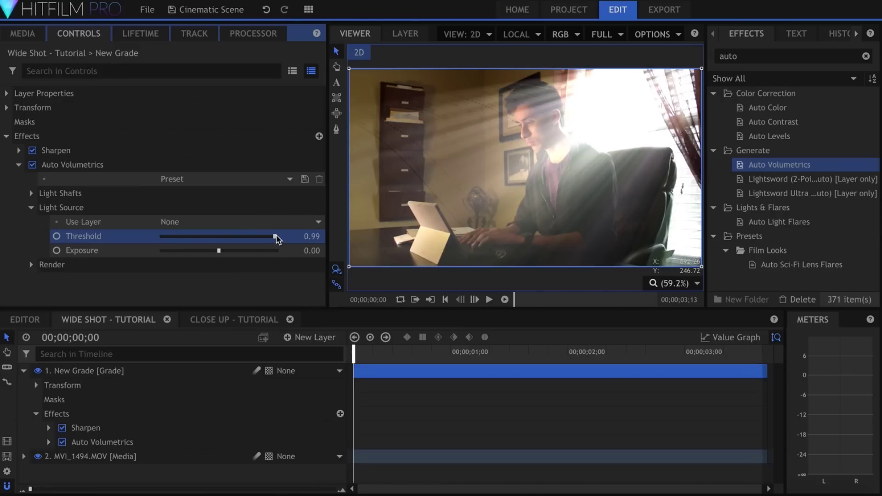
click(31, 265)
scroll(32, 267, down, 1)
mouse_move(181, 257)
mouse_down()
mouse_move(154, 260)
mouse_move(164, 260)
mouse_up()
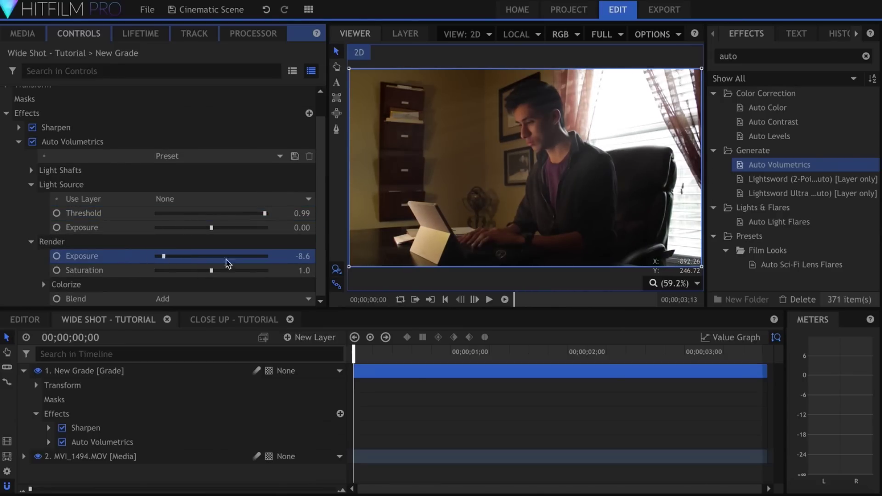
text(-8)
key(Return)
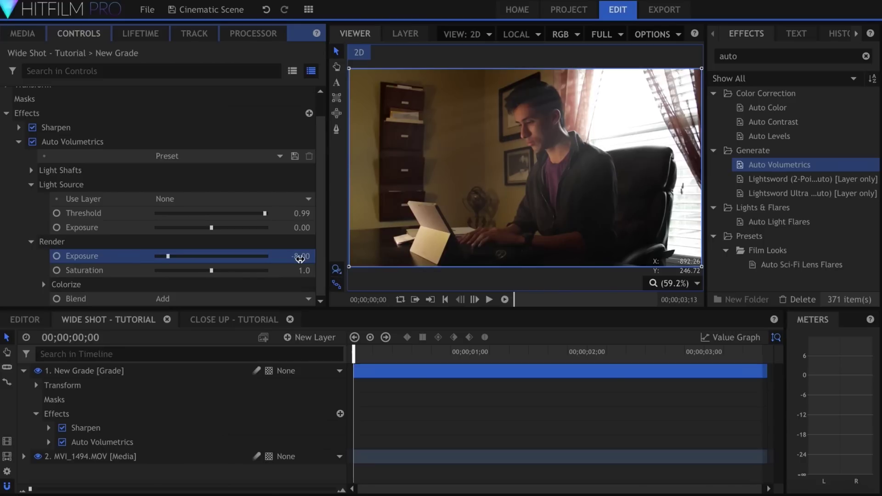
double_click(735, 57)
text(glow)
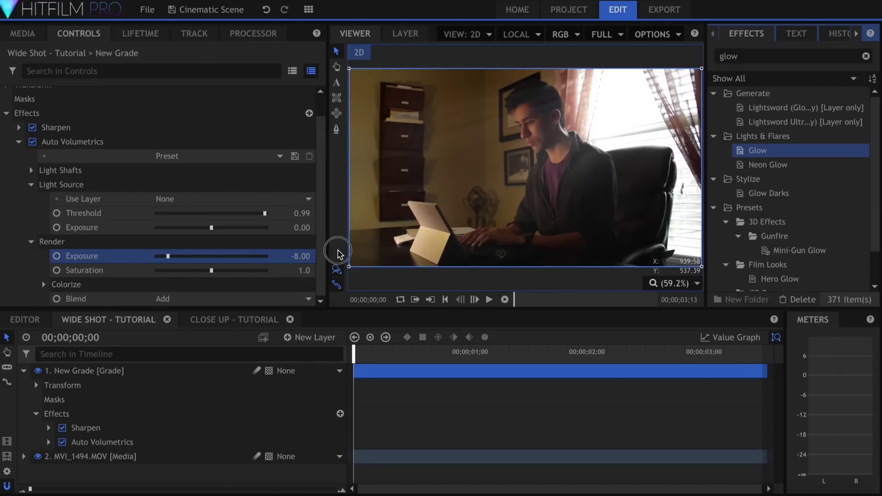
Add Glow with threshold 98%, radius 486.4 px and intensity about 1.0.
drag(338, 252, 162, 289)
click(19, 130)
click(19, 179)
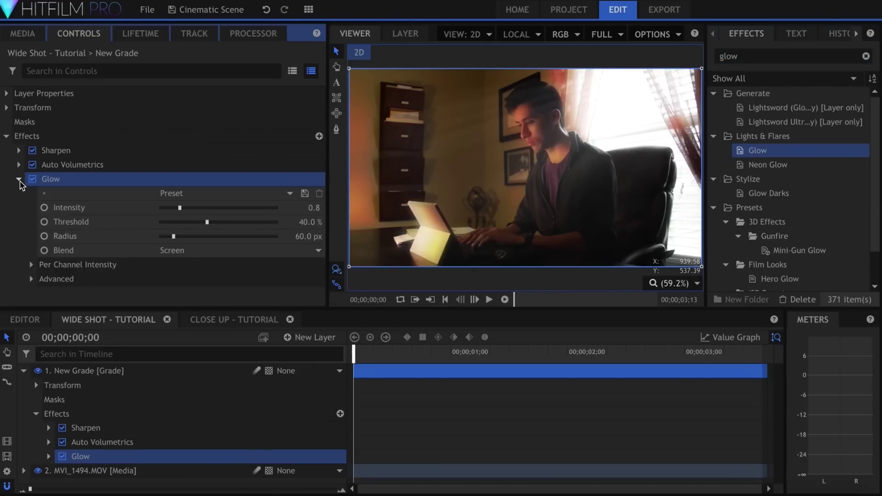
drag(208, 222, 276, 227)
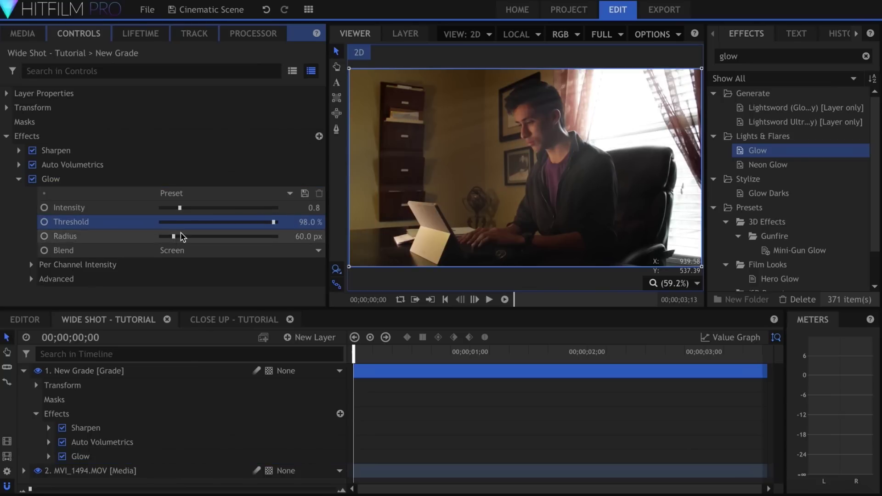
drag(174, 236, 269, 236)
mouse_move(189, 207)
mouse_down()
mouse_move(153, 211)
mouse_move(200, 211)
mouse_move(180, 215)
mouse_up()
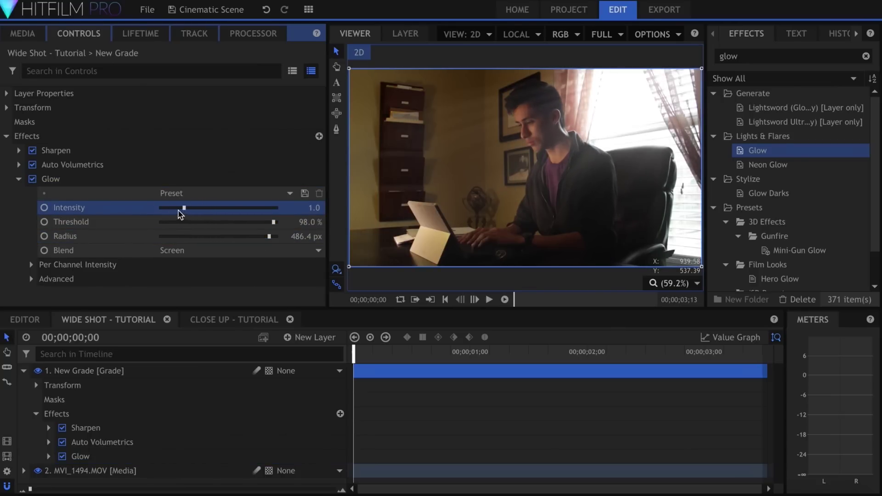
Tint the Glow blue: Red 0.16, Blue 1.94, overall Intensity 1.1.
click(31, 264)
scroll(33, 270, down, 1)
drag(191, 257, 163, 261)
drag(223, 285, 231, 289)
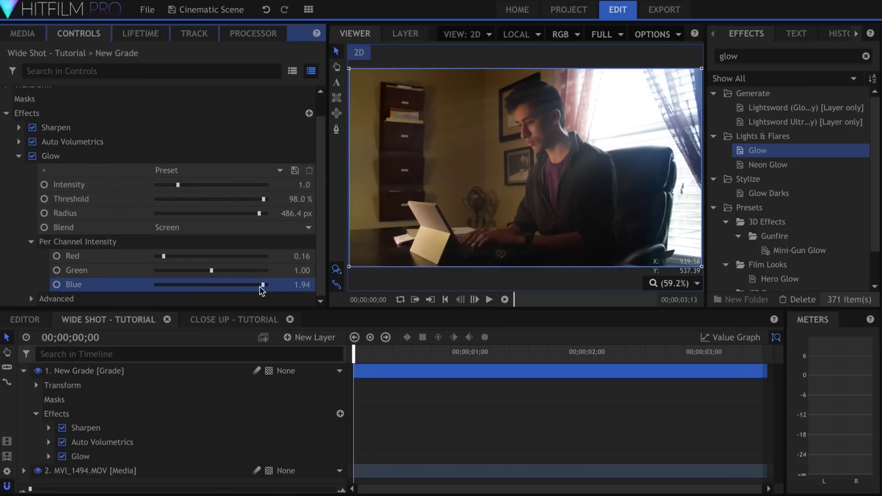
drag(168, 260, 164, 259)
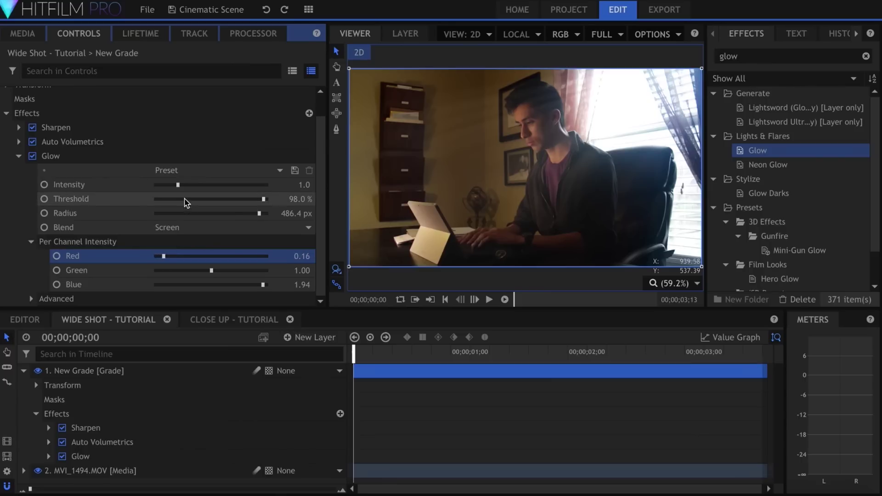
drag(186, 185, 191, 187)
Search 'curv' and apply Curves to the grade layer.
double_click(728, 56)
text(curv)
click(761, 108)
drag(760, 108, 137, 267)
click(18, 142)
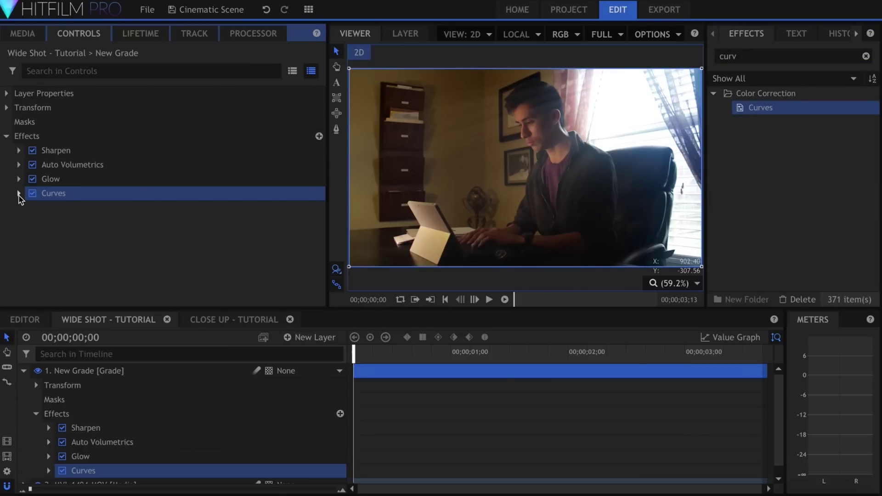
Raise the Curves black point to lift the shadows.
click(18, 193)
scroll(16, 201, down, 3)
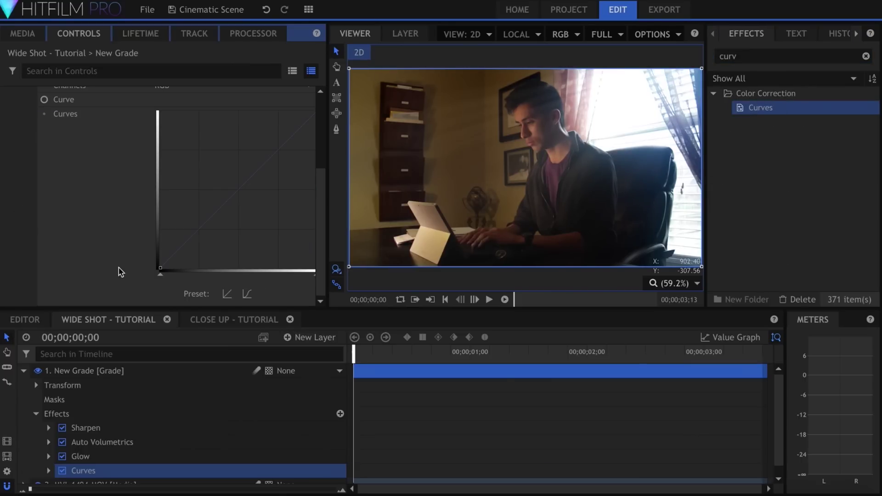
drag(160, 266, 159, 260)
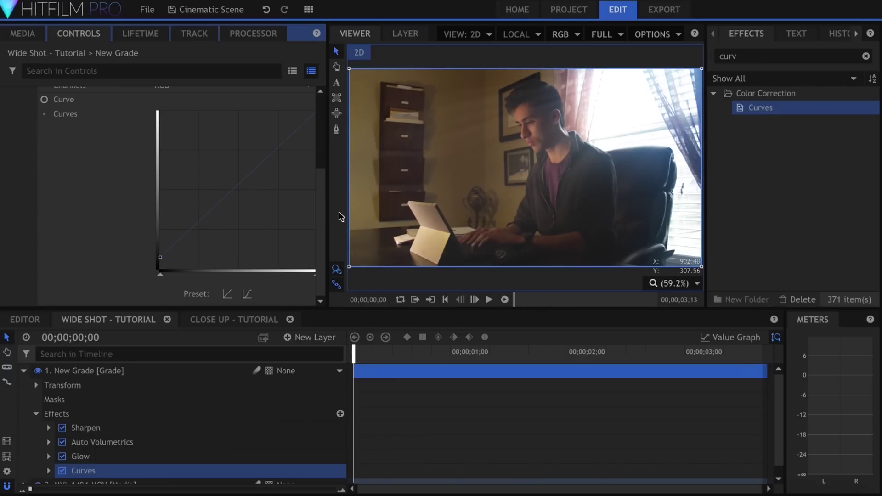
Add Bleach Bypass with Amount 98% and Brightness 12.
click(731, 56)
key(ctrl+a)
text(bleac)
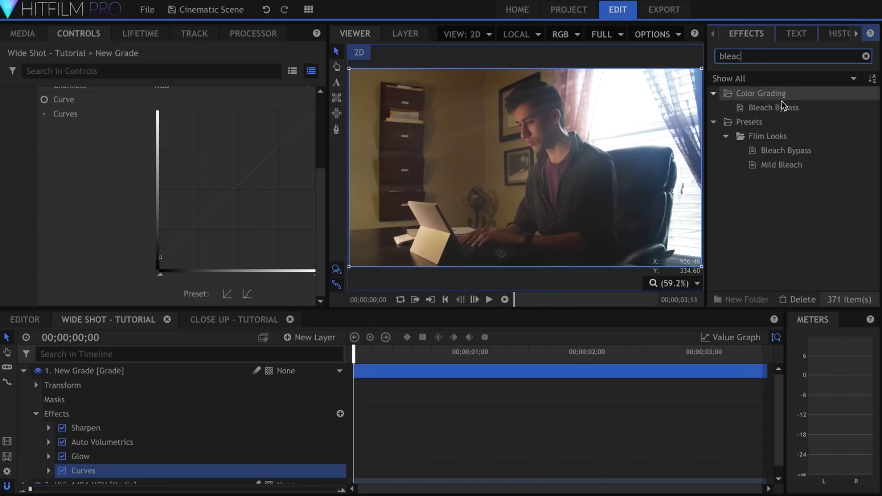
drag(784, 106, 230, 286)
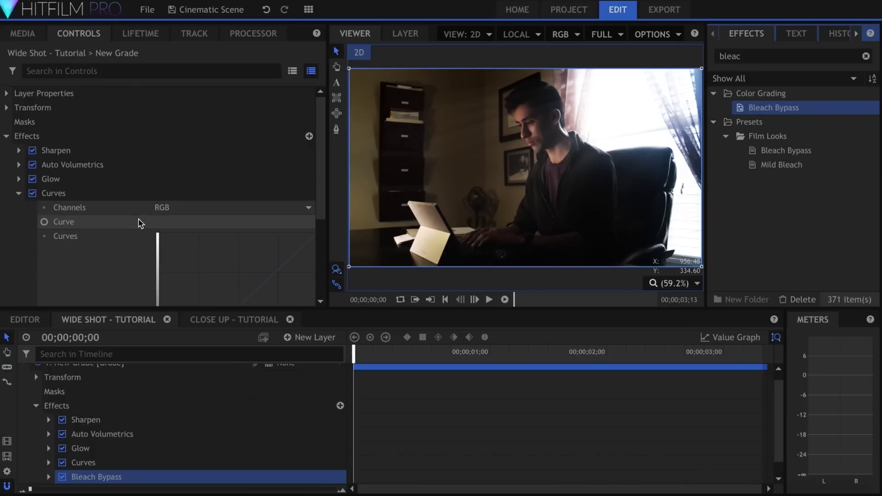
click(19, 207)
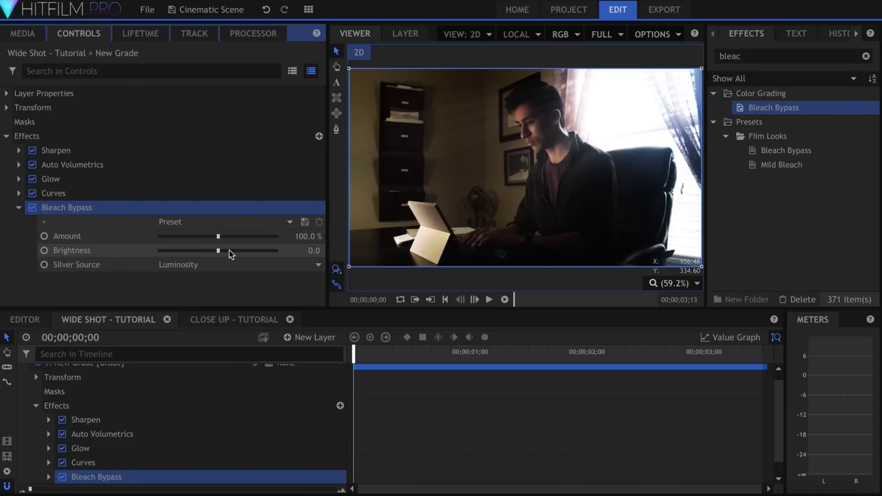
drag(230, 252, 233, 253)
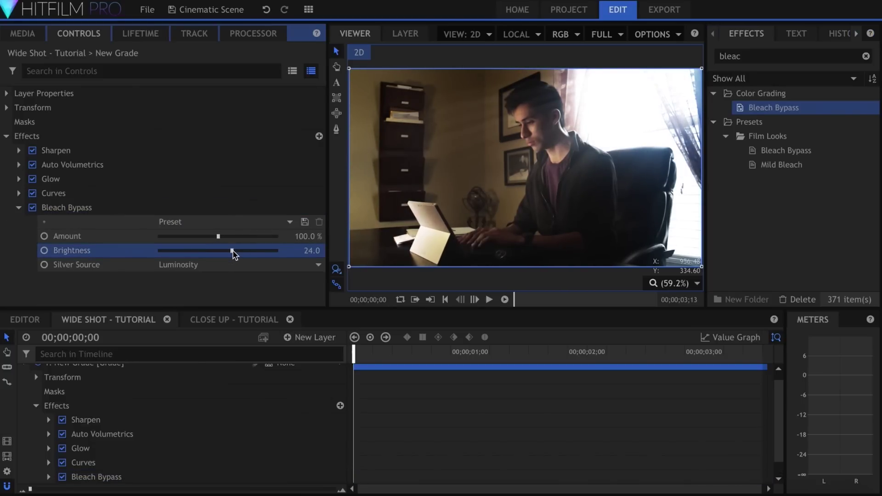
drag(218, 236, 227, 254)
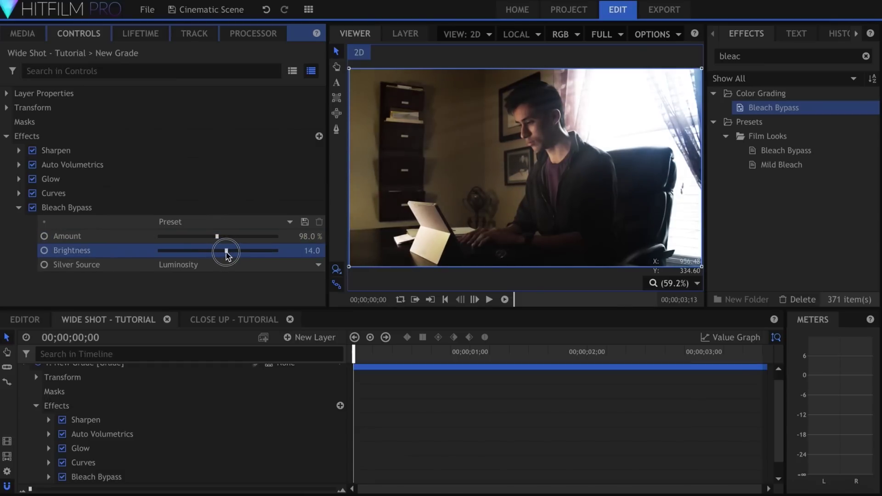
click(748, 57)
Search 'bala' and apply Color Balance to the New Grade layer.
double_click(748, 57)
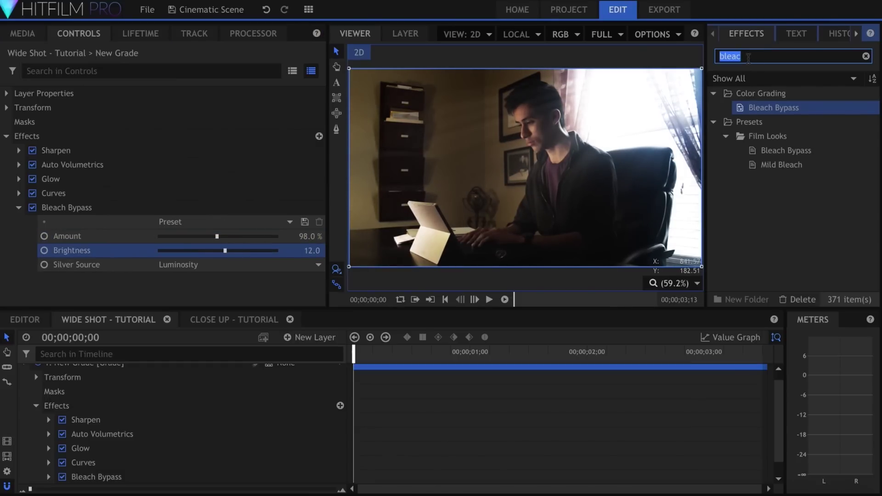
text(bala)
drag(763, 136, 169, 251)
click(19, 208)
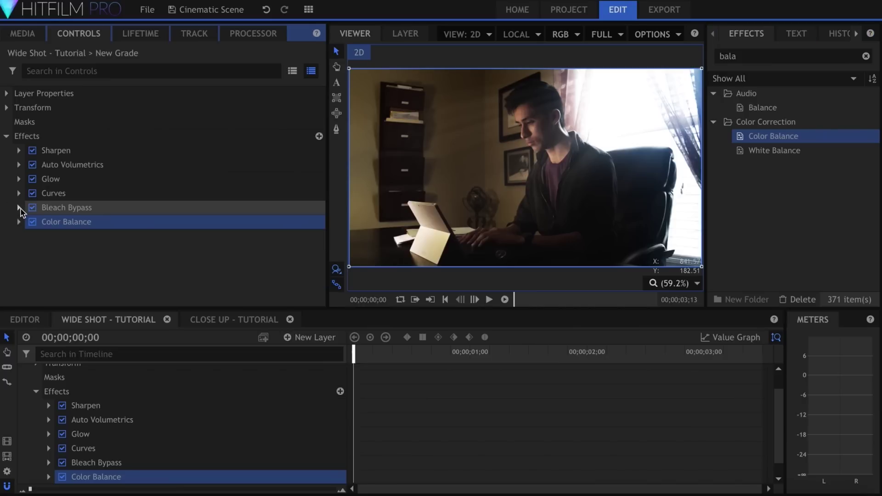
click(19, 222)
Set the Color Balance shadows to Red -10, Green -5 and Blue 5.
click(31, 250)
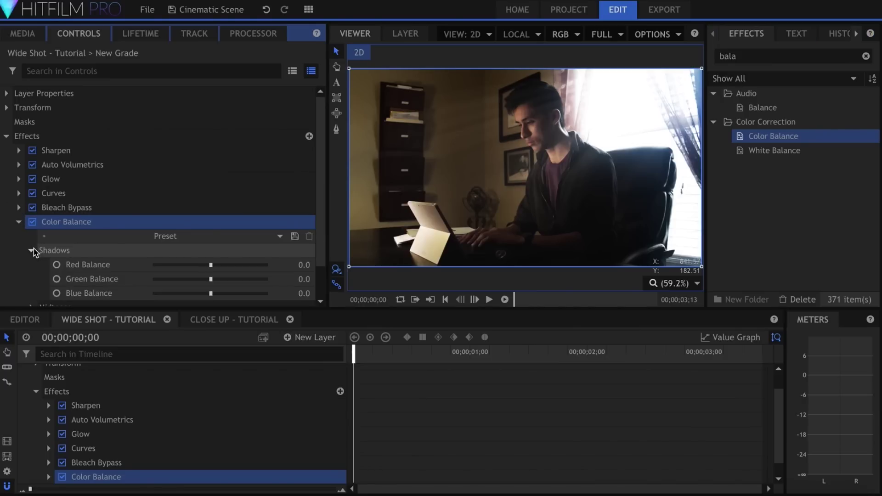
scroll(137, 234, down, 1)
drag(205, 228, 194, 228)
click(302, 256)
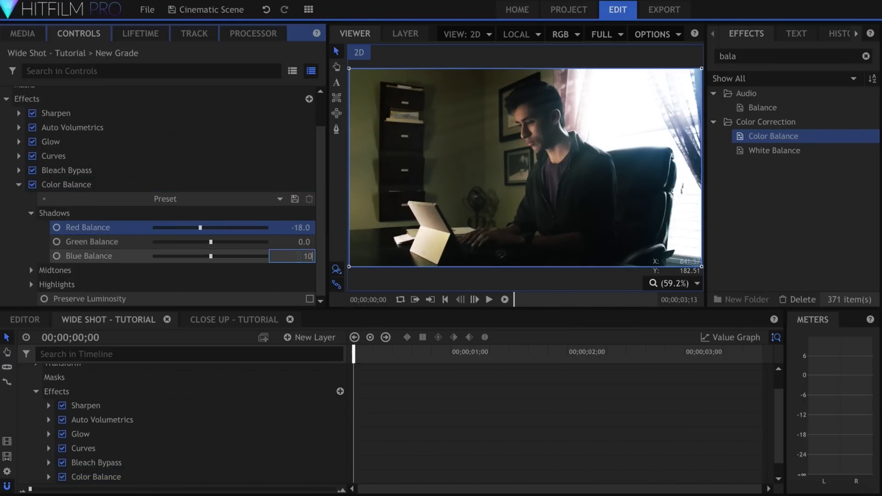
key(Return)
click(298, 228)
text(-)
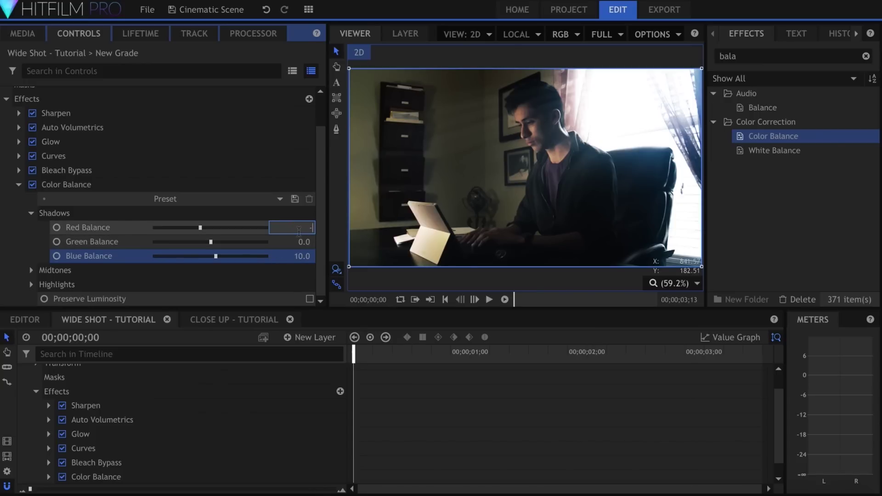
text(10)
key(Return)
drag(303, 255, 302, 251)
click(305, 243)
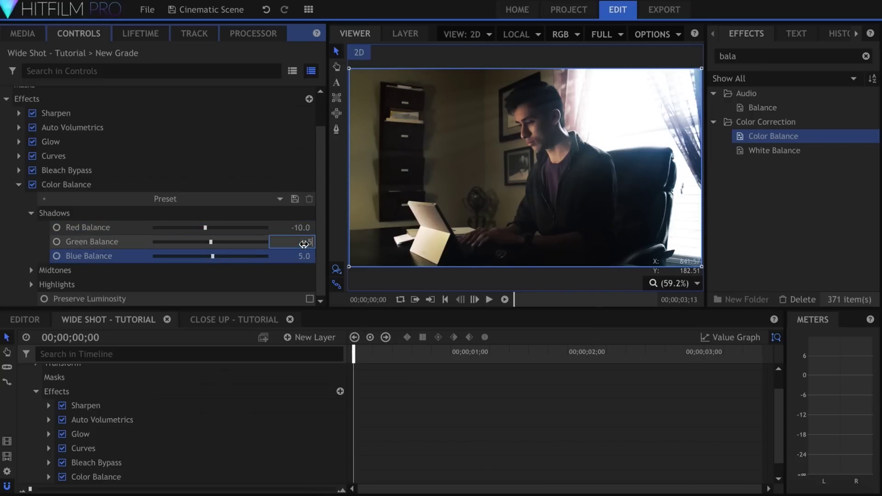
text(-5)
key(Return)
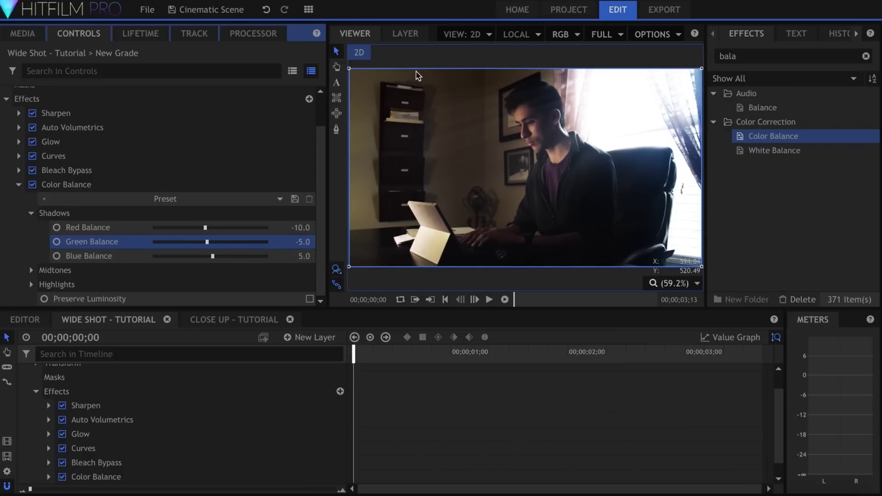
Apply Hue, Saturation & Lightness to the grade layer and expand its channels.
double_click(749, 55)
text(hue)
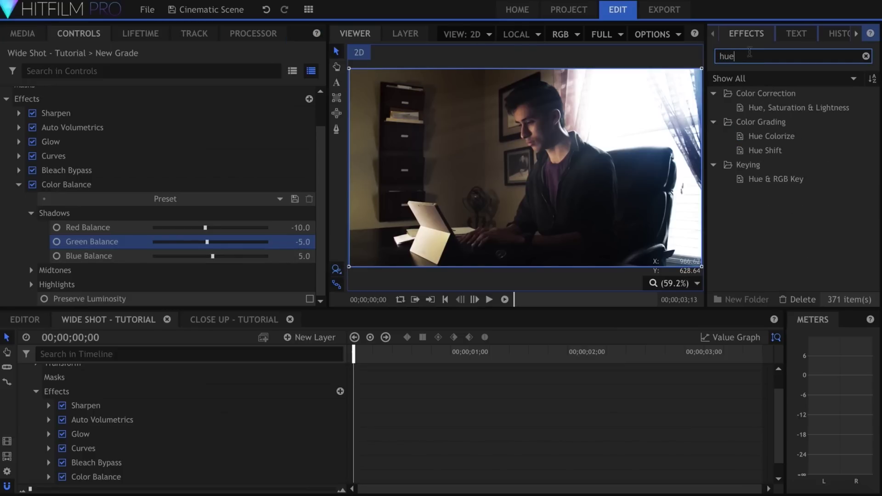
drag(776, 108, 233, 280)
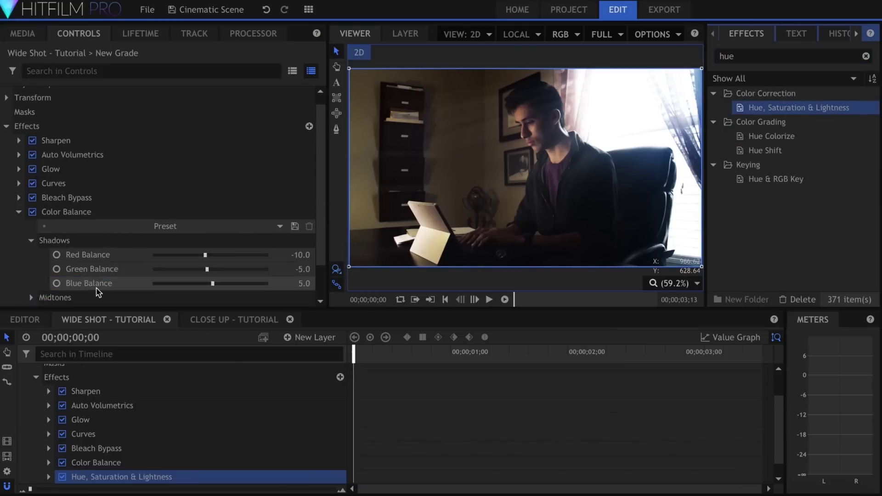
click(19, 222)
click(19, 236)
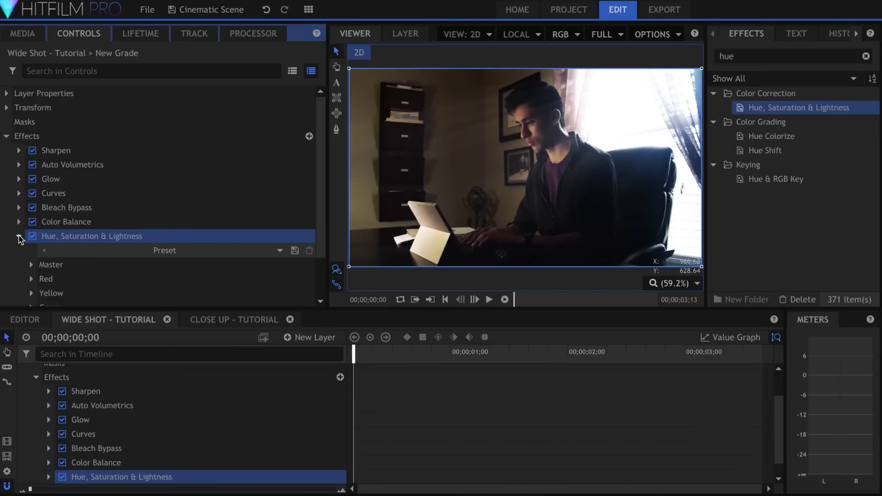
scroll(186, 188, down, 2)
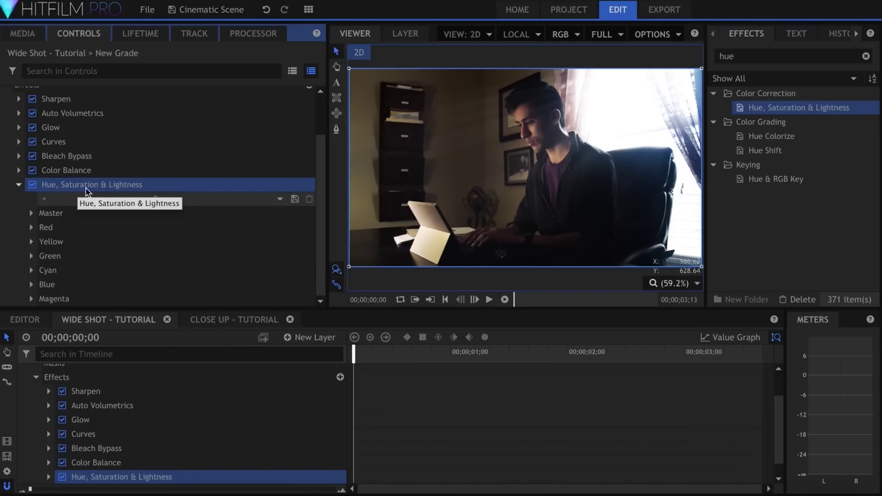
Set the Yellow channel's Hue Shift to -15 and Saturation to -60.
click(32, 242)
scroll(159, 235, down, 3)
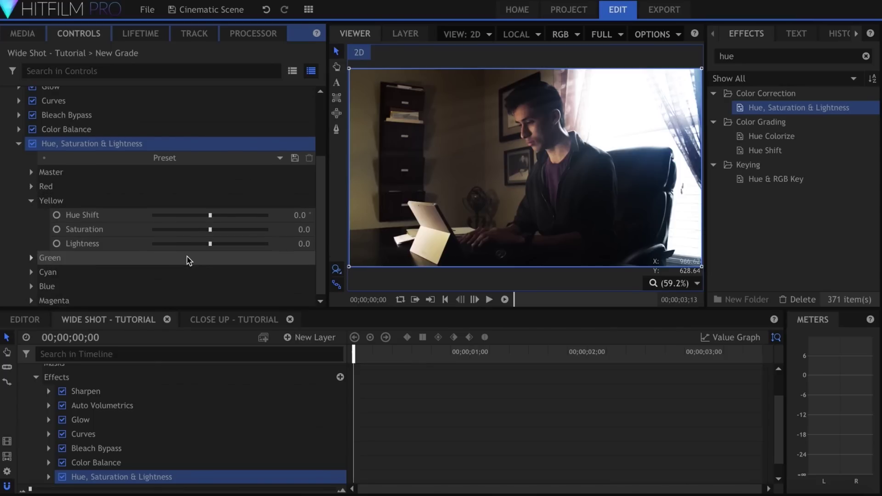
drag(207, 214, 88, 240)
key(ctrl+z)
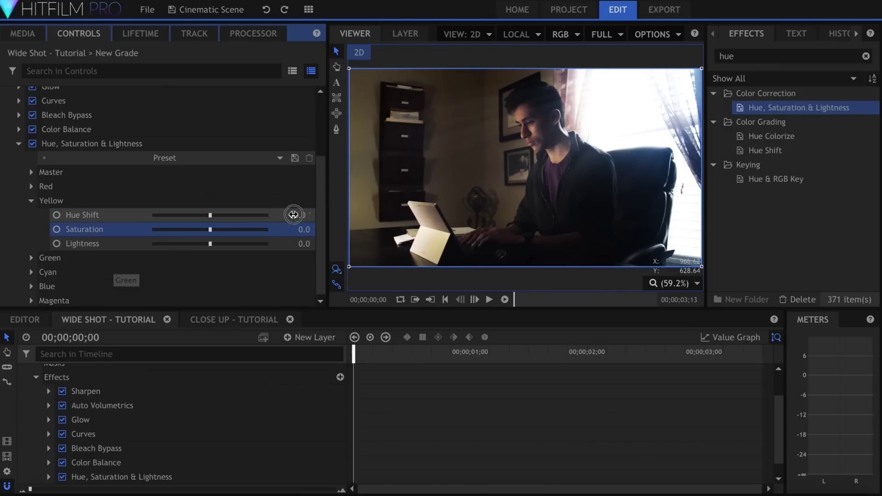
click(288, 215)
text(-15)
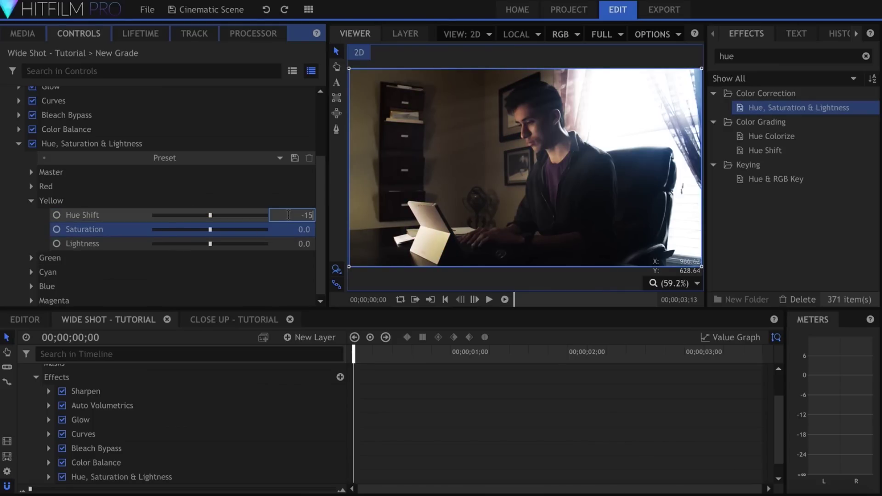
key(Return)
click(299, 230)
text(-)
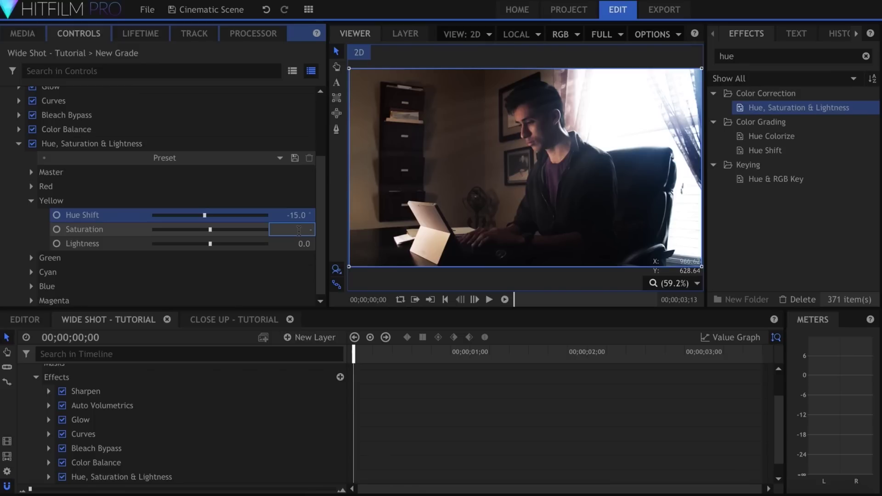
key(Return)
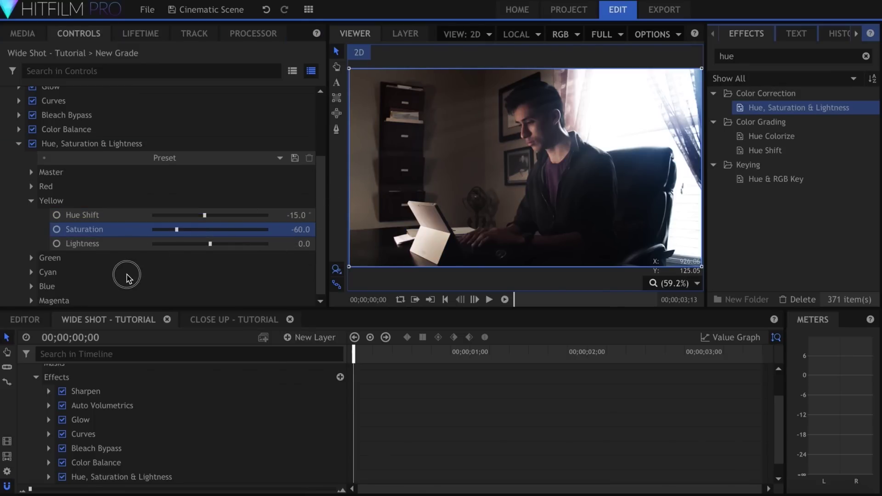
Duplicate the Hue, Saturation & Lightness effect and set the copy's Master Saturation to 25.
key(ctrl+d)
click(18, 236)
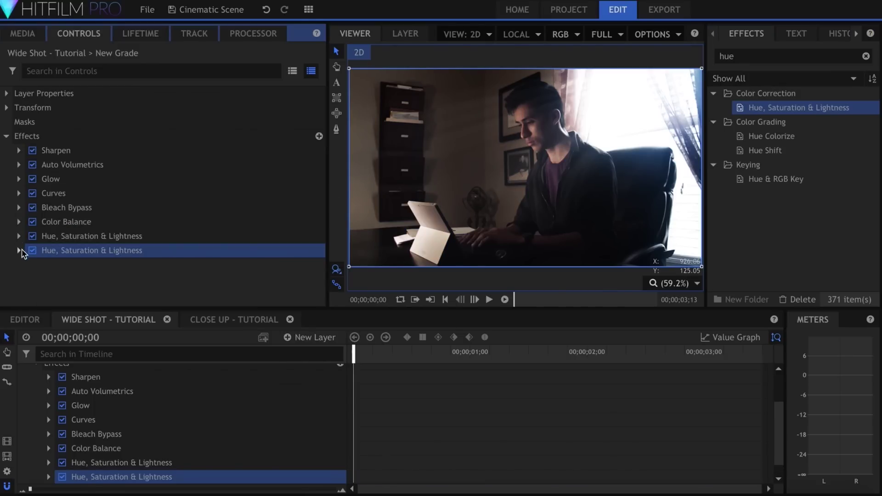
click(19, 250)
click(33, 214)
click(307, 242)
text(25)
key(Return)
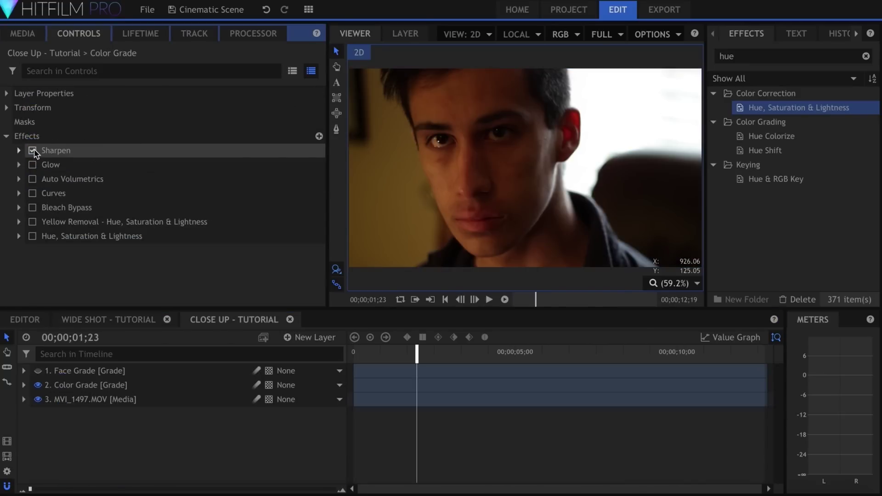
Enable Glow, Auto Volumetrics, Curves, Bleach Bypass, Yellow Removal and HSL on Color Grade.
click(32, 165)
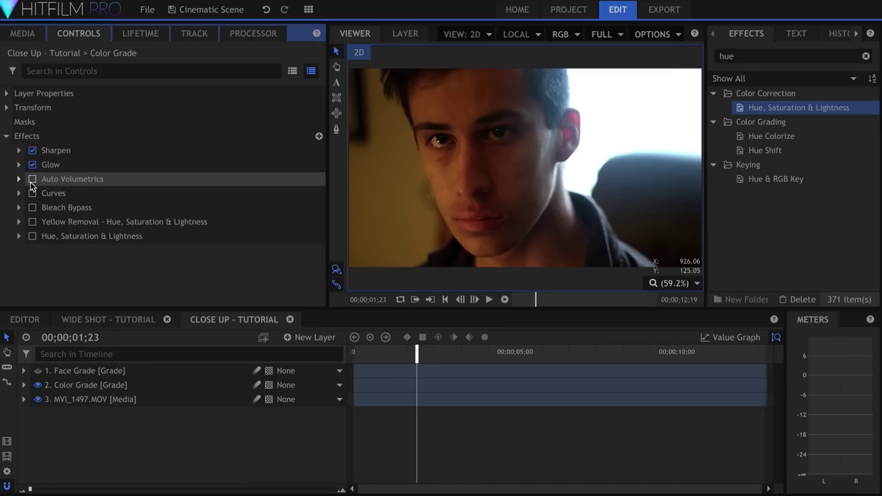
click(32, 180)
click(32, 193)
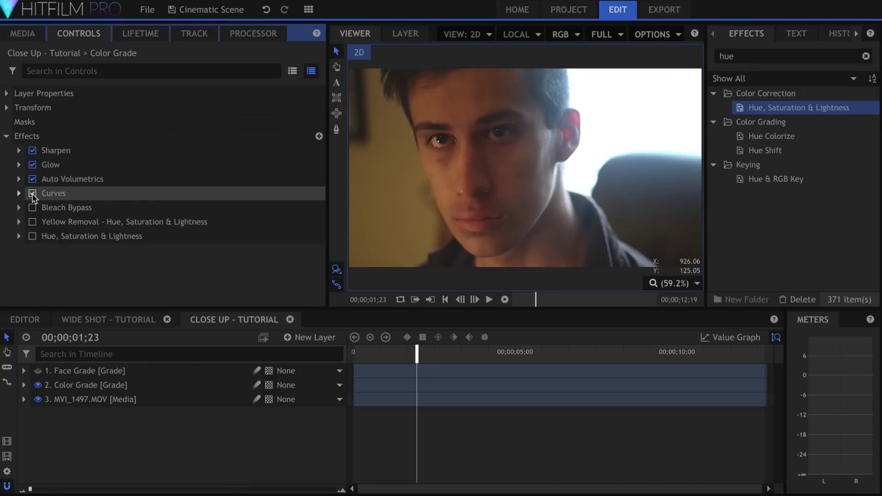
click(33, 208)
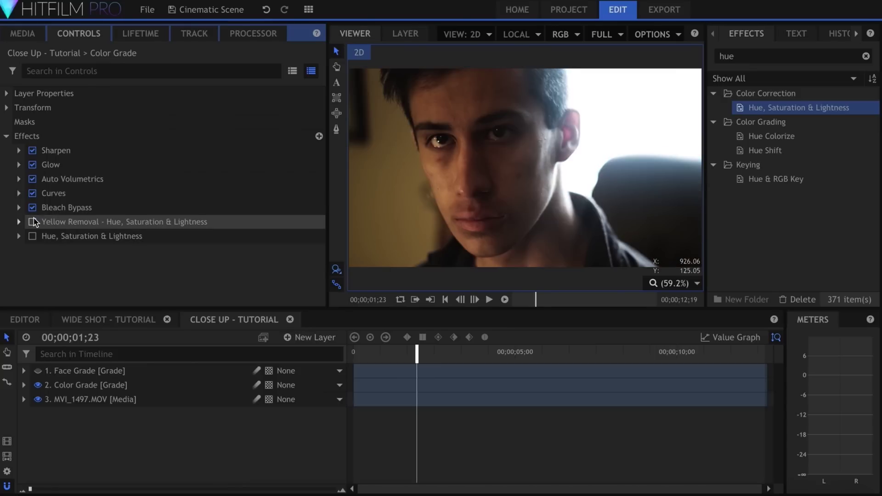
click(33, 222)
click(32, 236)
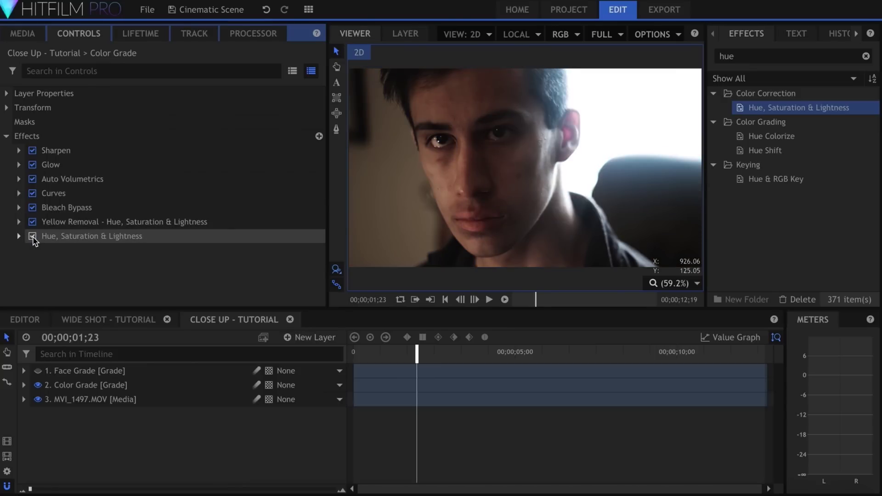
Inspect the Face Grade layer's face mask and make the layer visible.
click(85, 383)
click(75, 371)
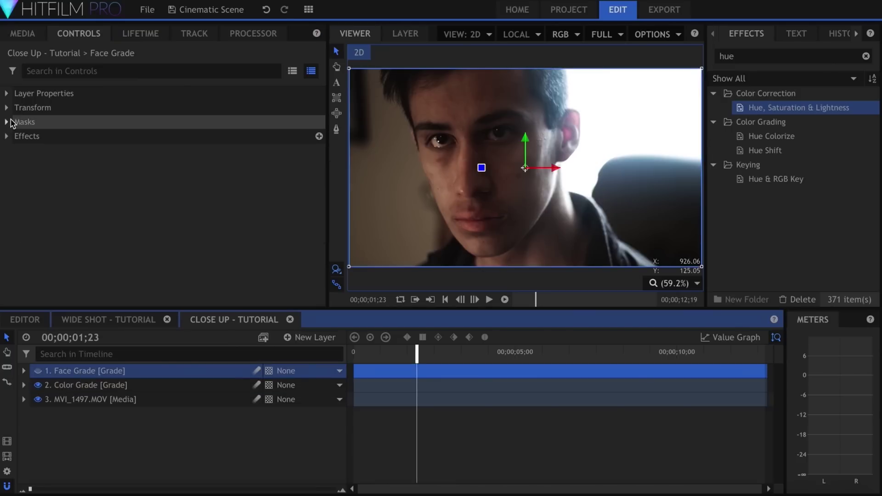
click(7, 122)
click(46, 137)
click(7, 151)
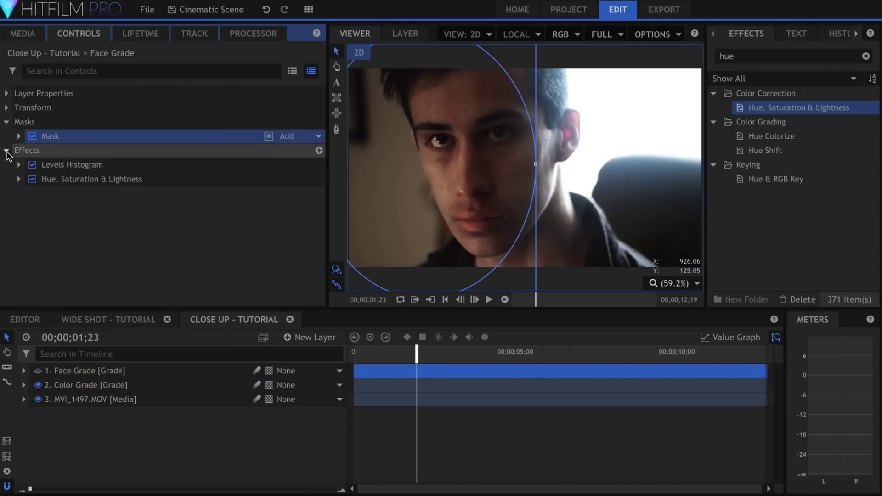
click(38, 370)
click(97, 240)
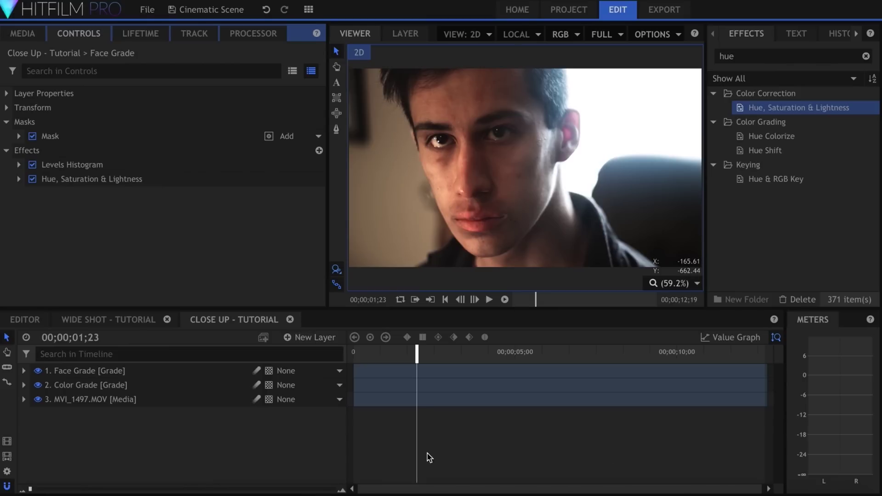
Toggle Color Grade twice to compare, check the wide shot's New Grade, and return to Close Up.
click(38, 385)
click(38, 385)
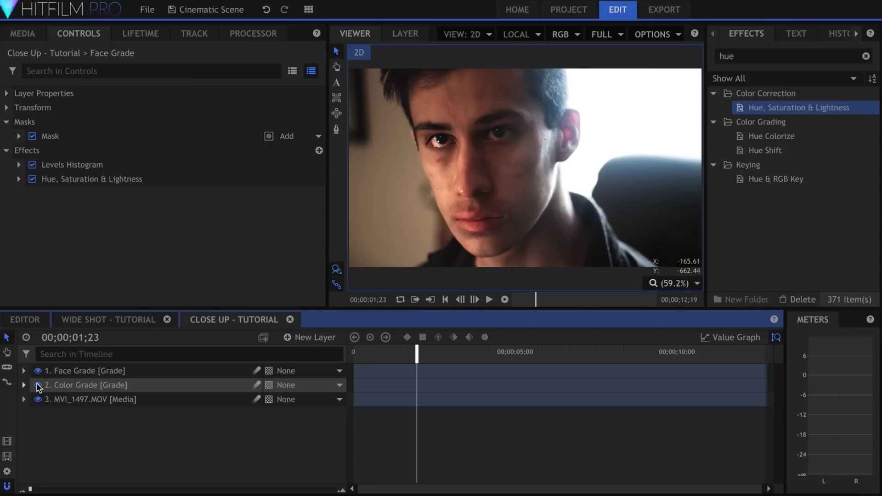
click(38, 385)
click(38, 385)
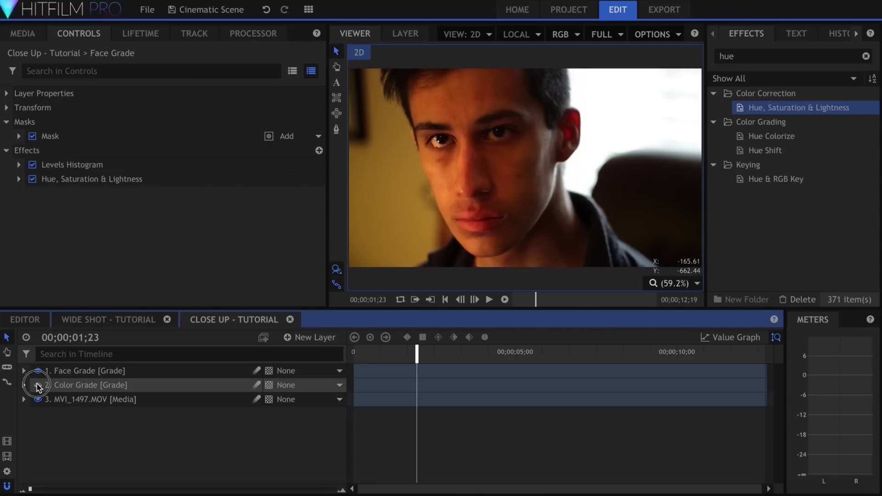
click(118, 322)
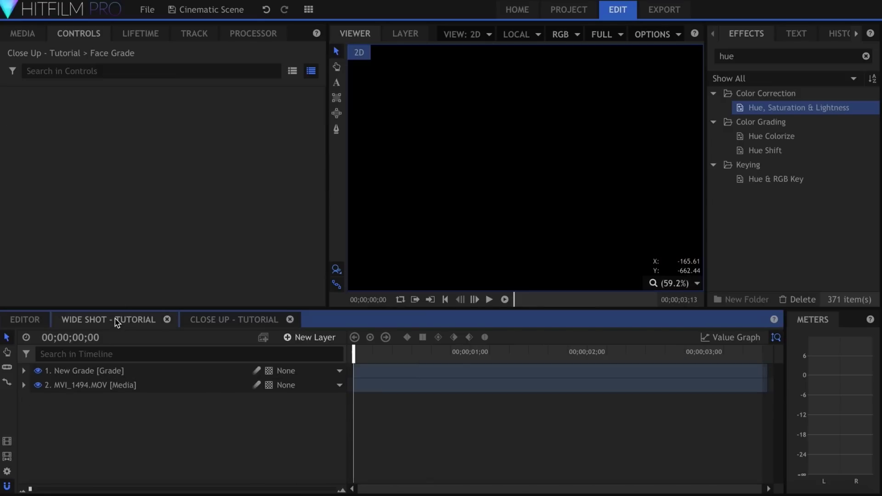
click(149, 371)
click(767, 57)
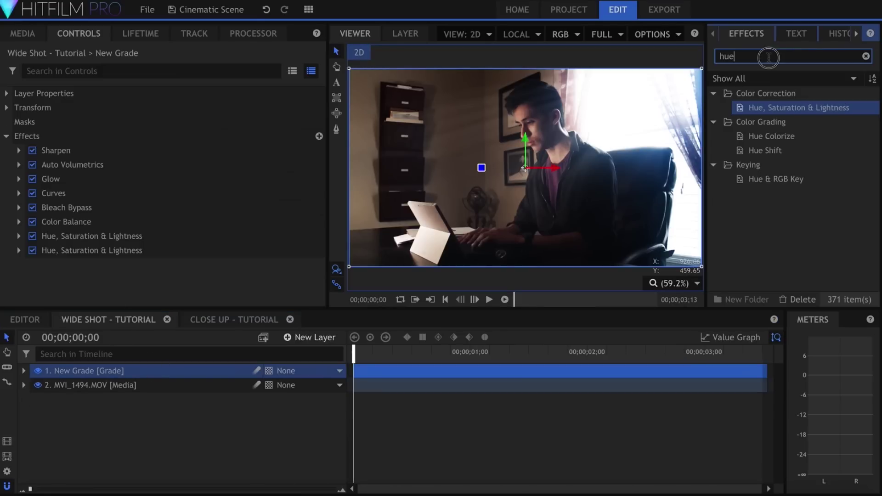
click(222, 327)
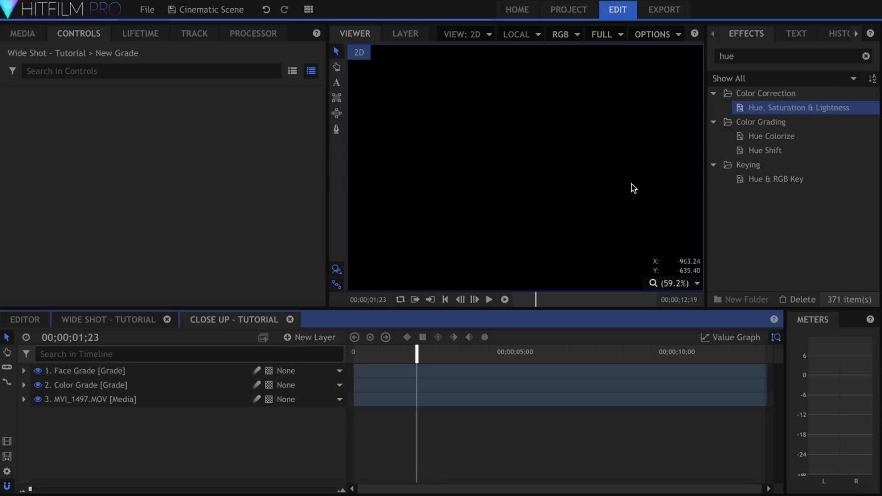
click(783, 54)
key(ctrl+a)
key(BackSpace)
text(lett)
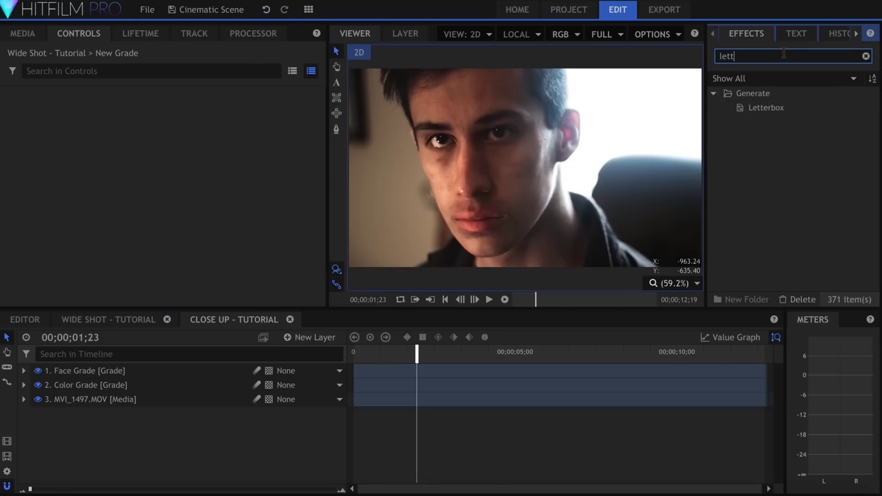
drag(776, 108, 165, 385)
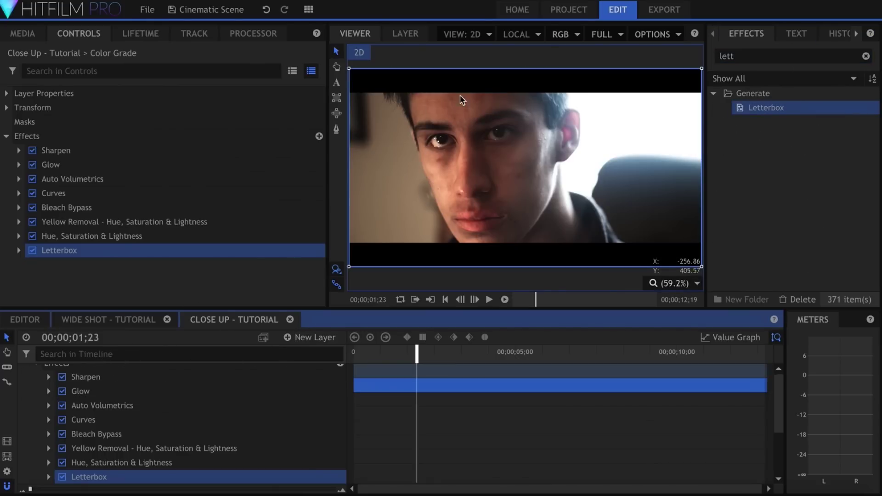
key(Delete)
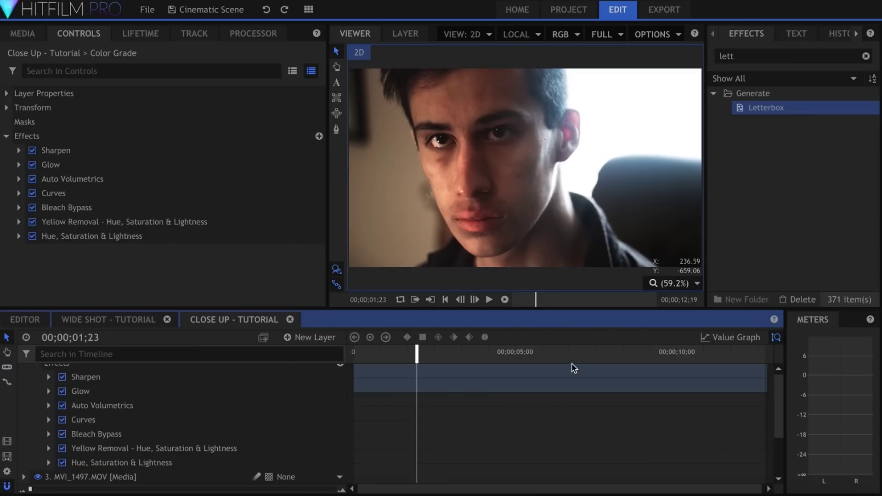
scroll(108, 453, up, 3)
click(23, 386)
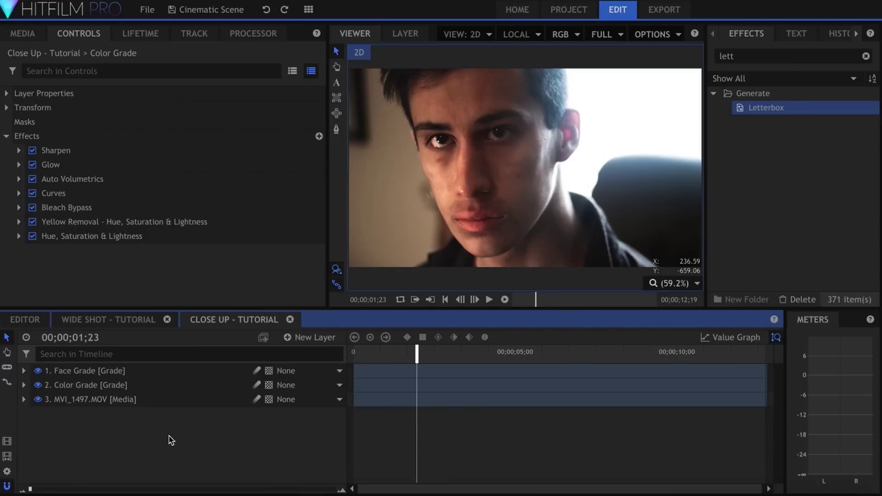